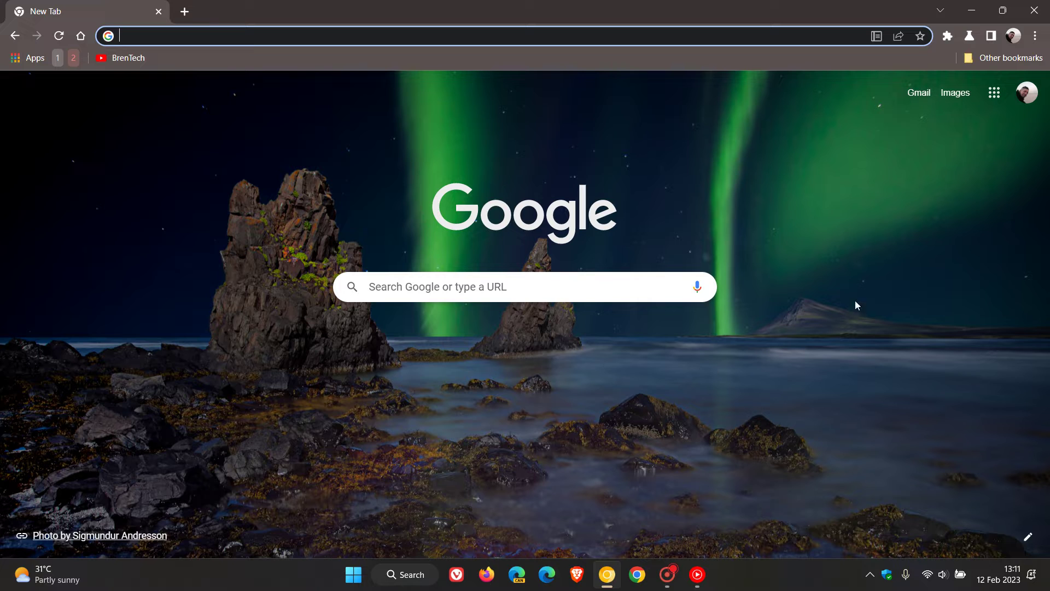
# Open the bookmarked Cortana article, translate it to English and view its settings screenshot enlarged
pyautogui.click(995, 59)
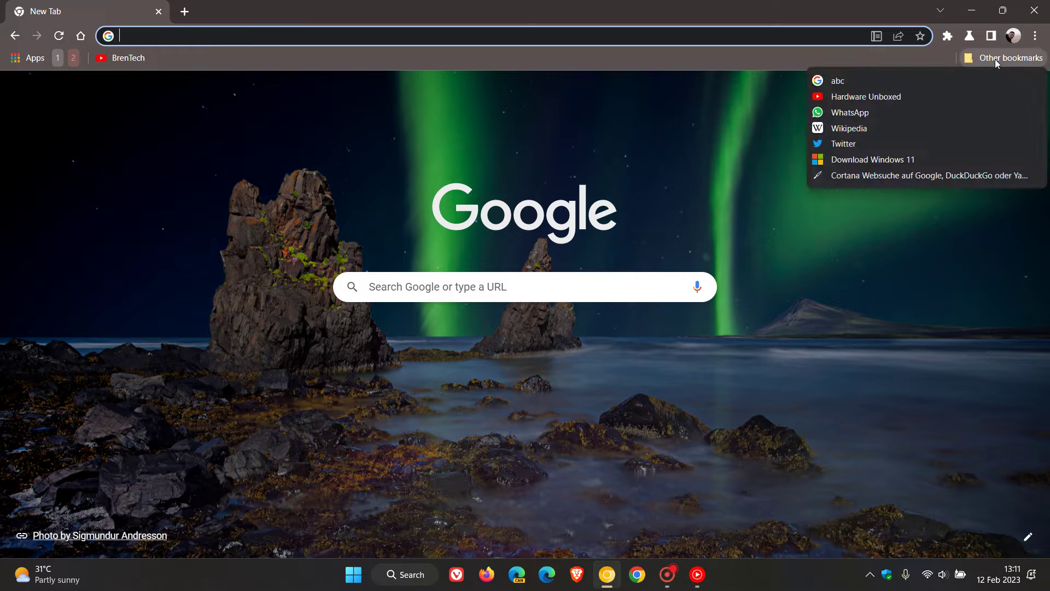
pyautogui.click(946, 173)
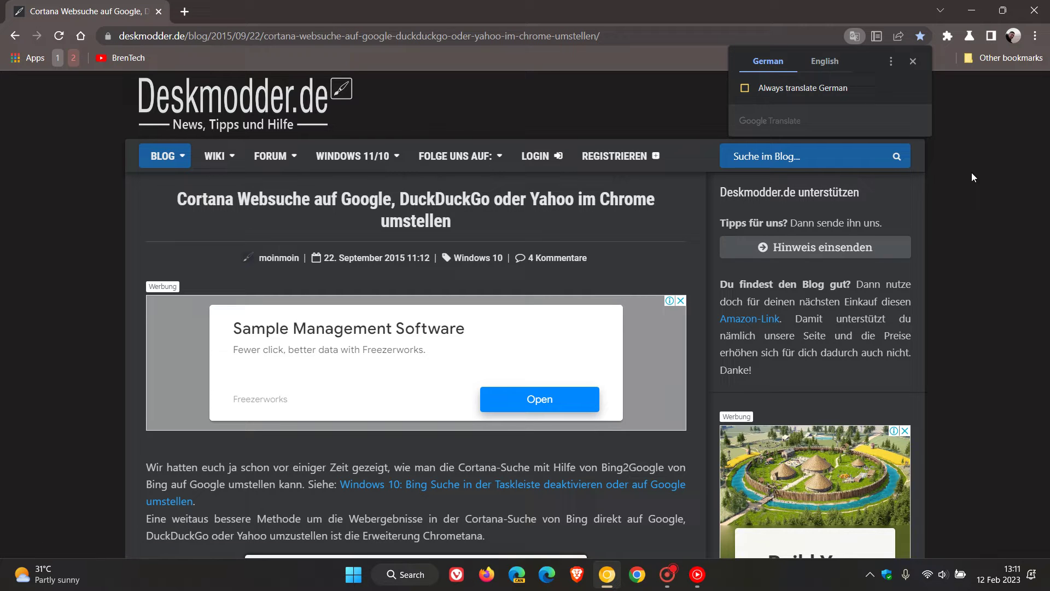
pyautogui.click(831, 64)
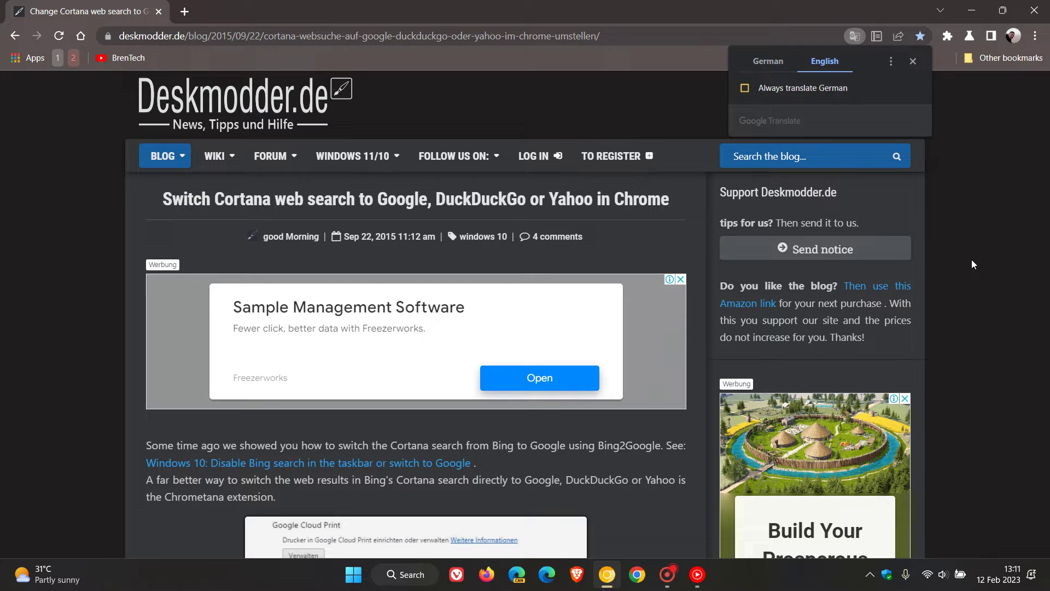
pyautogui.click(971, 260)
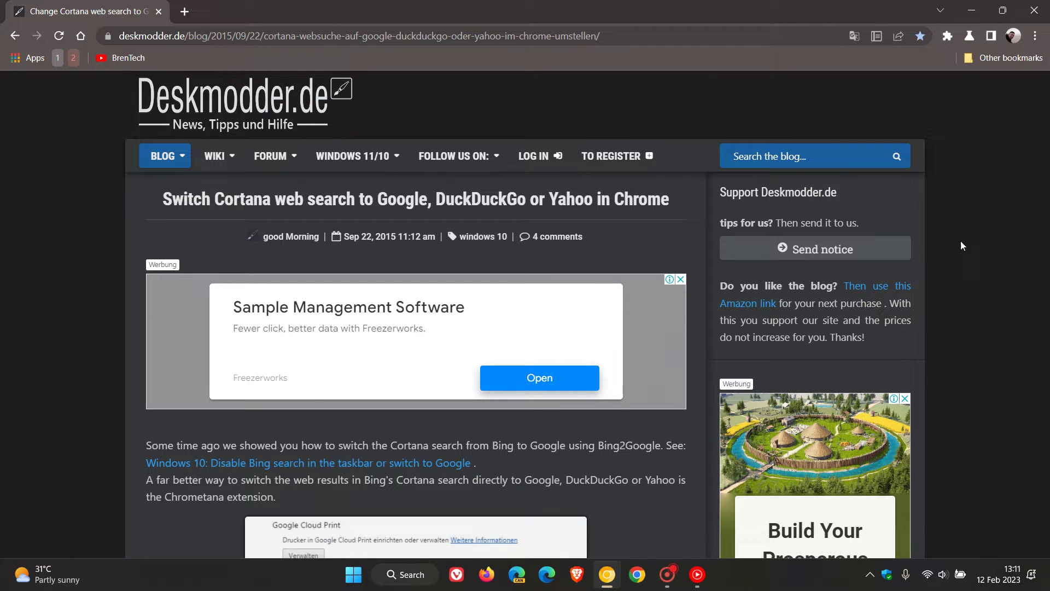
pyautogui.scroll(-2, 971, 244)
pyautogui.scroll(-2, 972, 244)
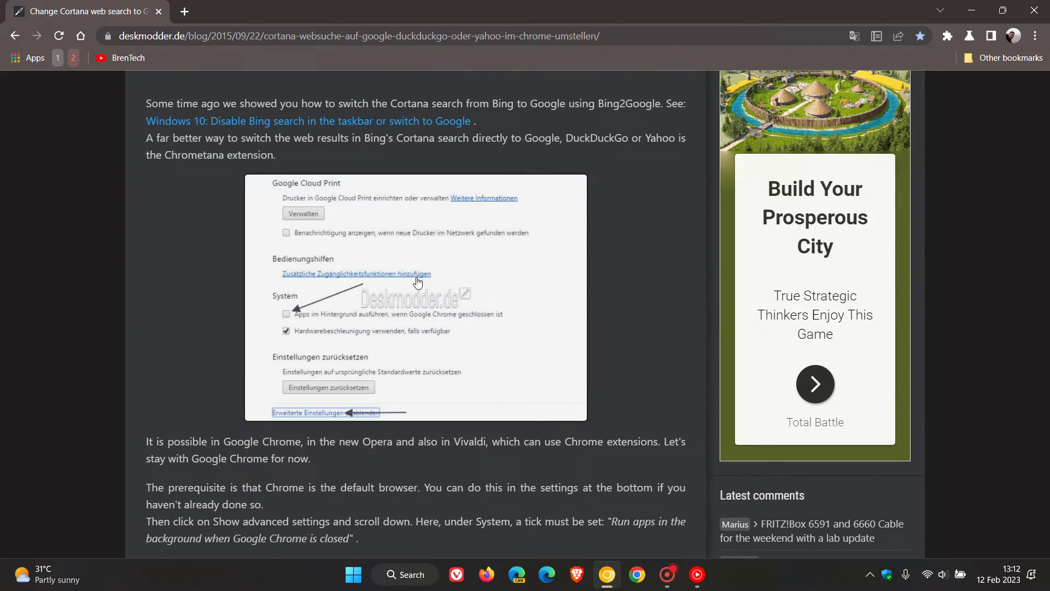
pyautogui.rightClick(395, 226)
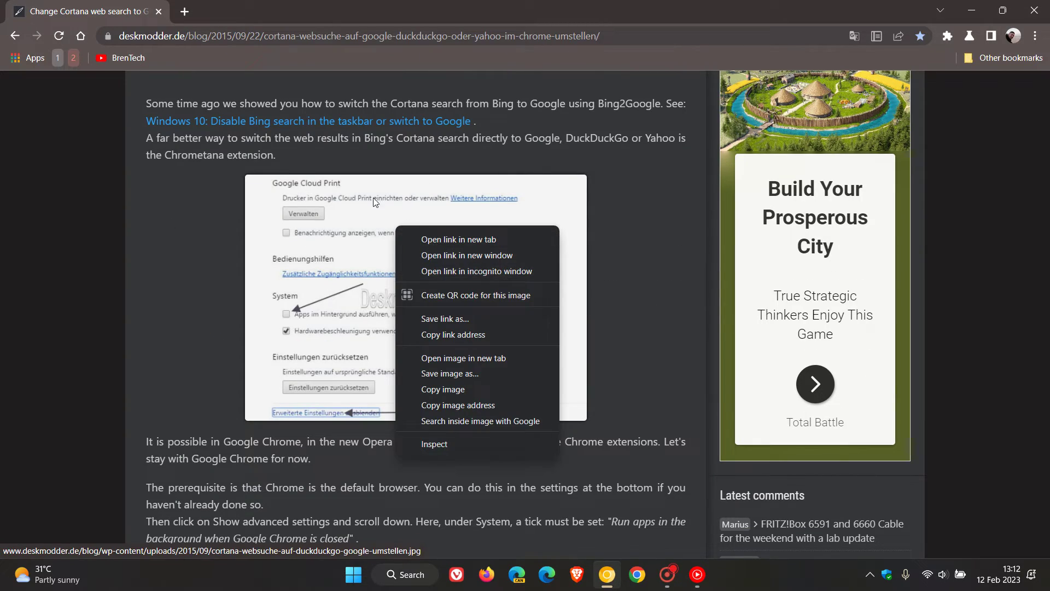
pyautogui.click(400, 204)
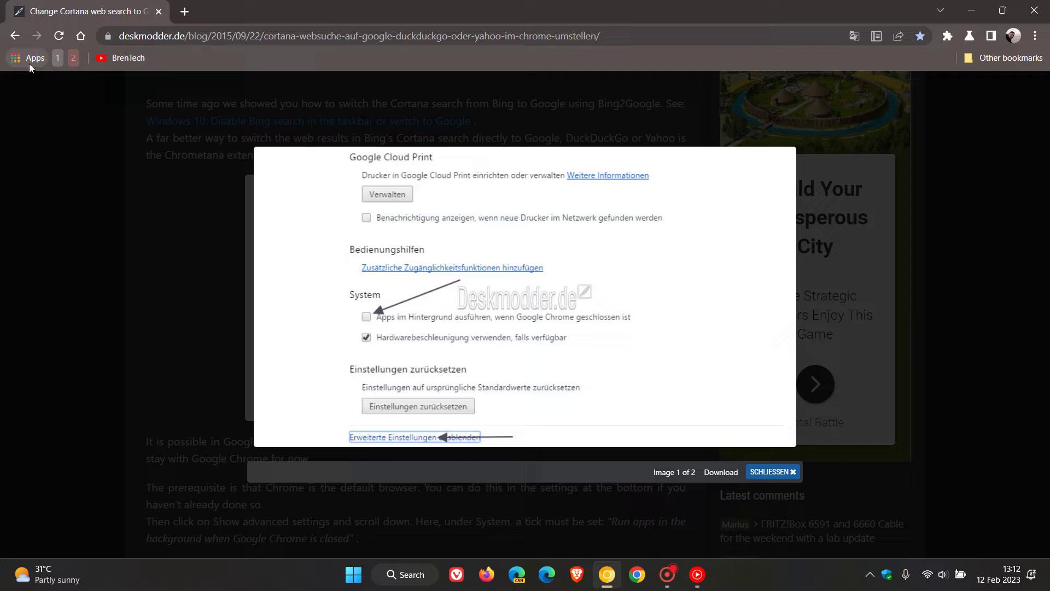
pyautogui.click(14, 37)
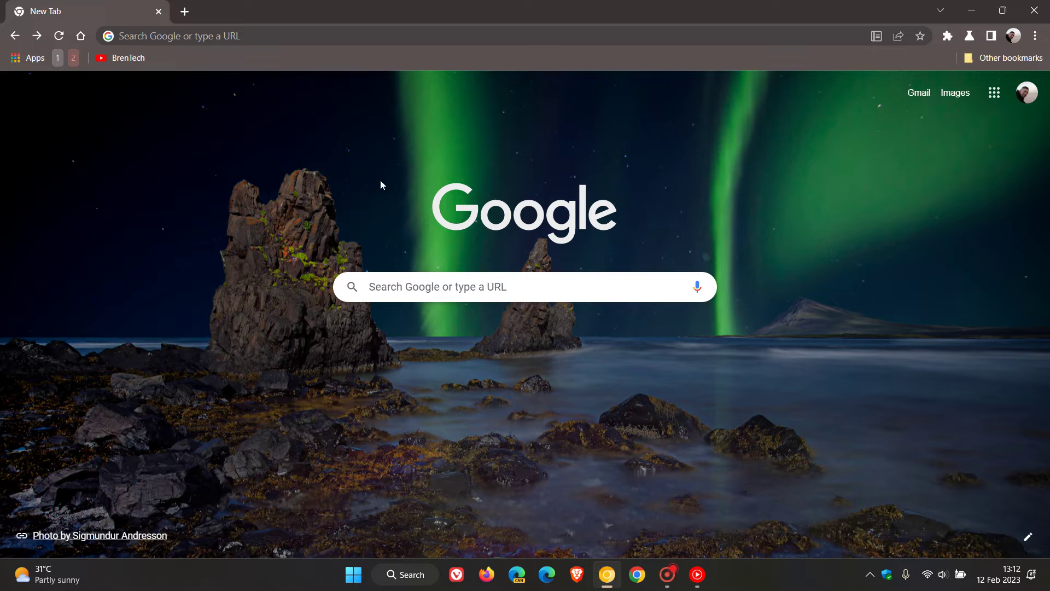
# Enable 'Translate text in images with Google Lens' in chrome://flags, relaunch, and return to the New Tab page
pyautogui.click(219, 36)
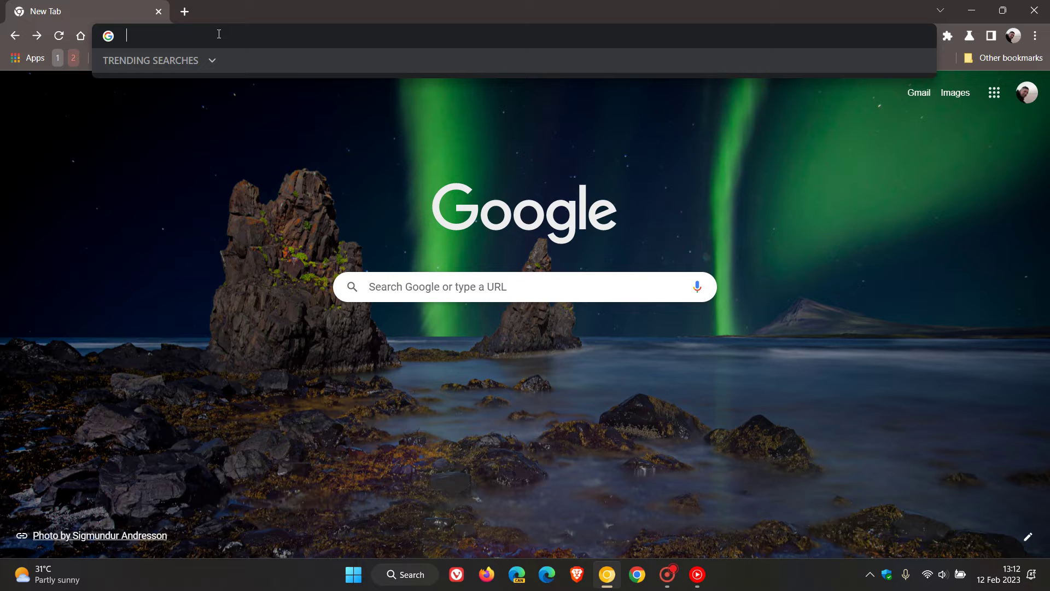
pyautogui.write('cf')
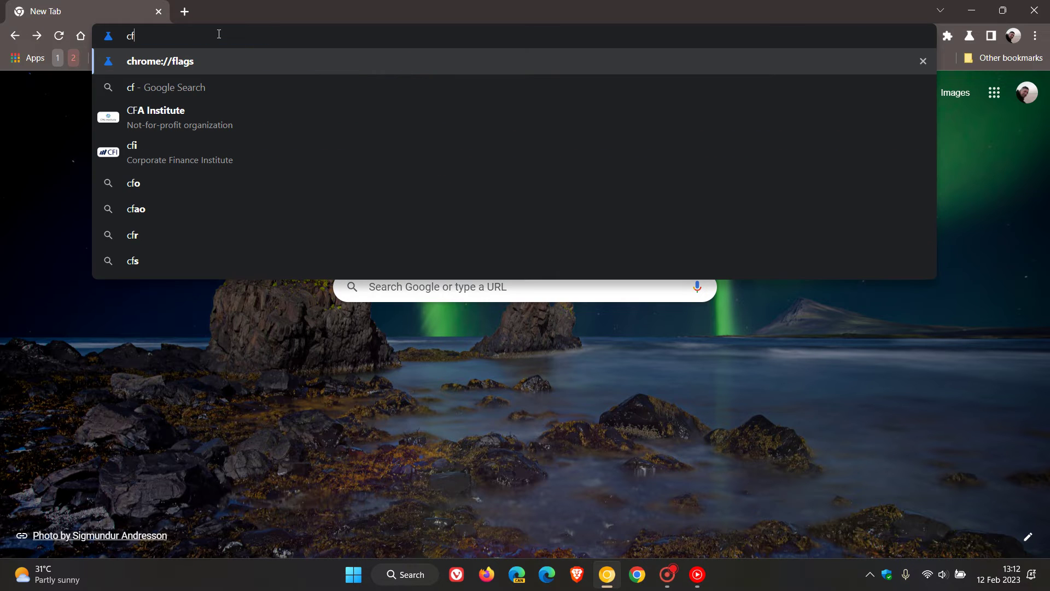
pyautogui.press('Return')
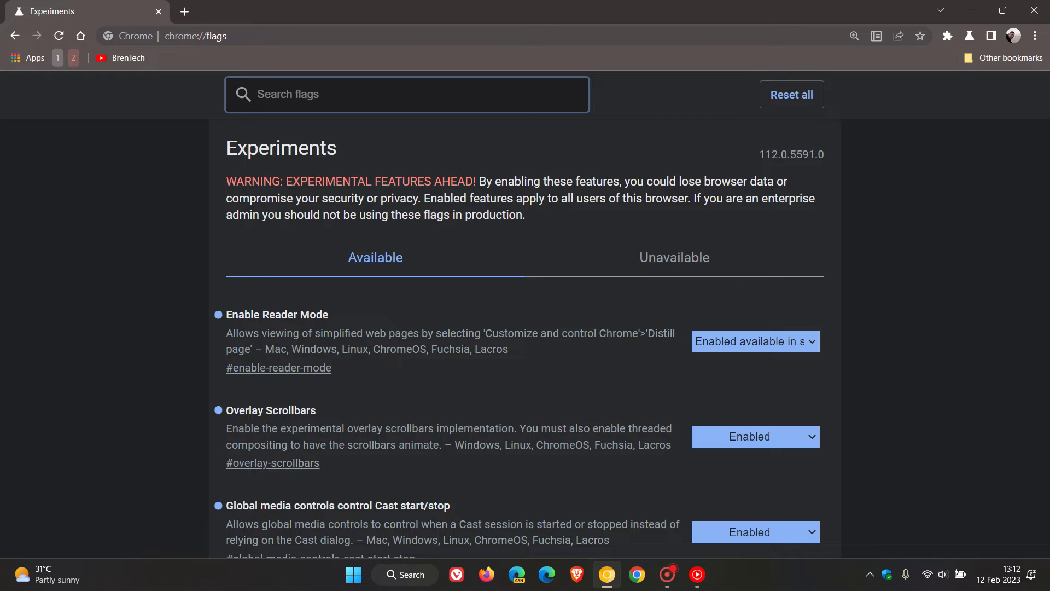
pyautogui.write('trans')
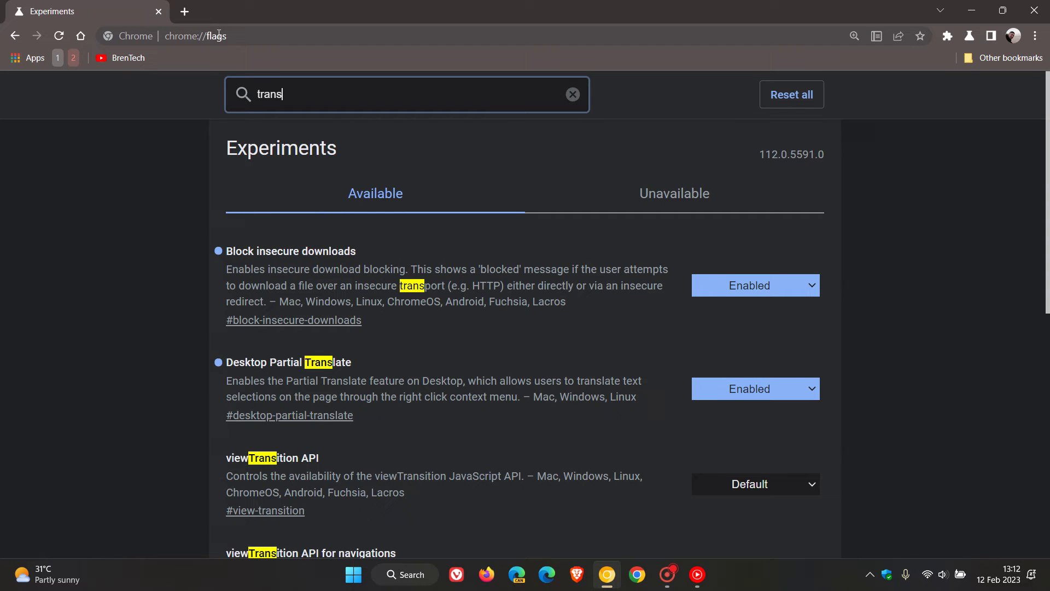
pyautogui.write('late')
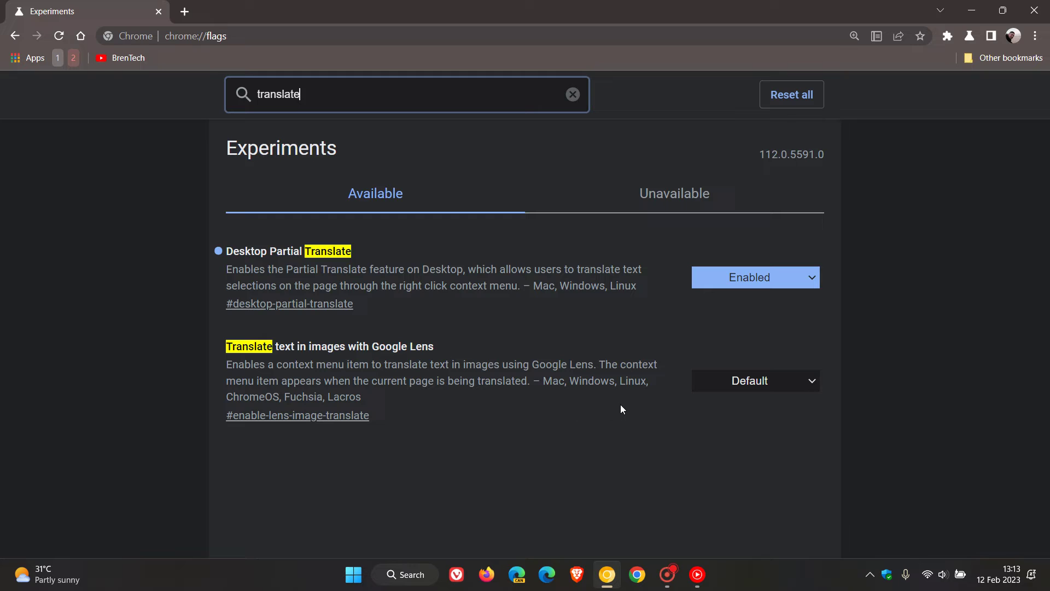
pyautogui.click(759, 385)
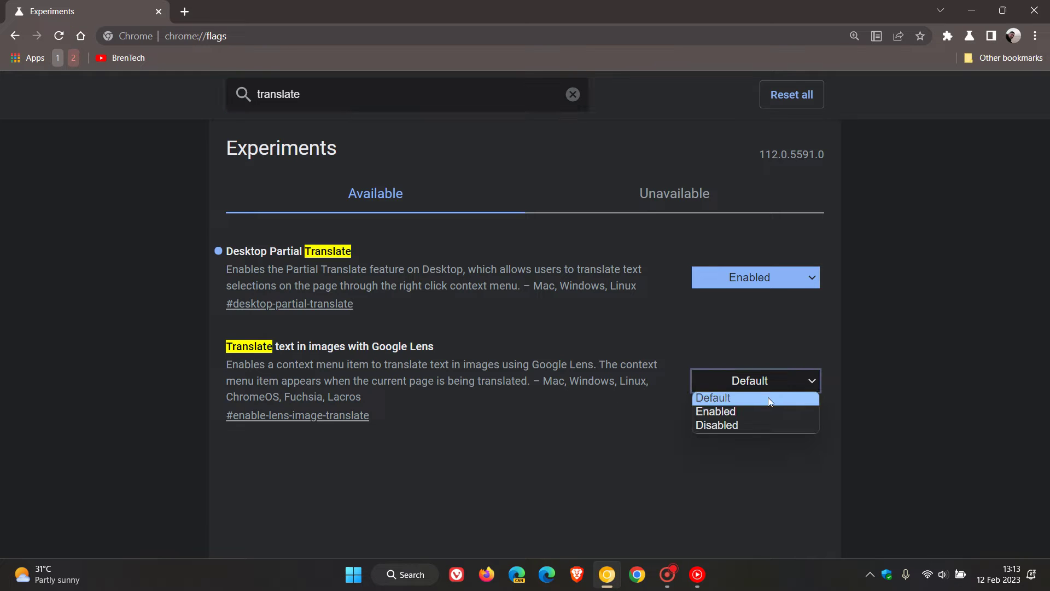
pyautogui.click(759, 409)
pyautogui.click(965, 519)
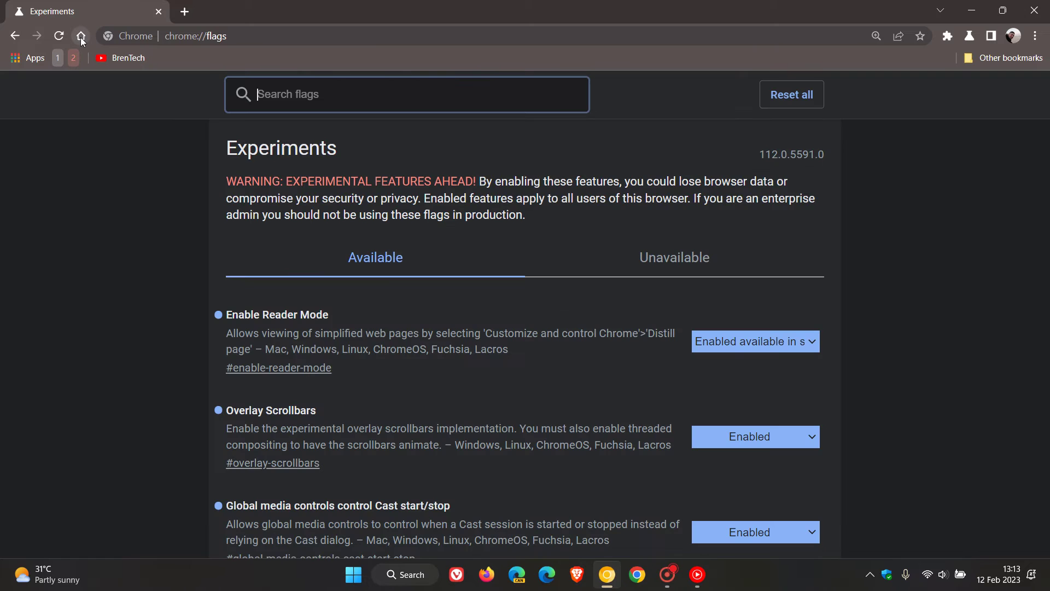
pyautogui.click(81, 36)
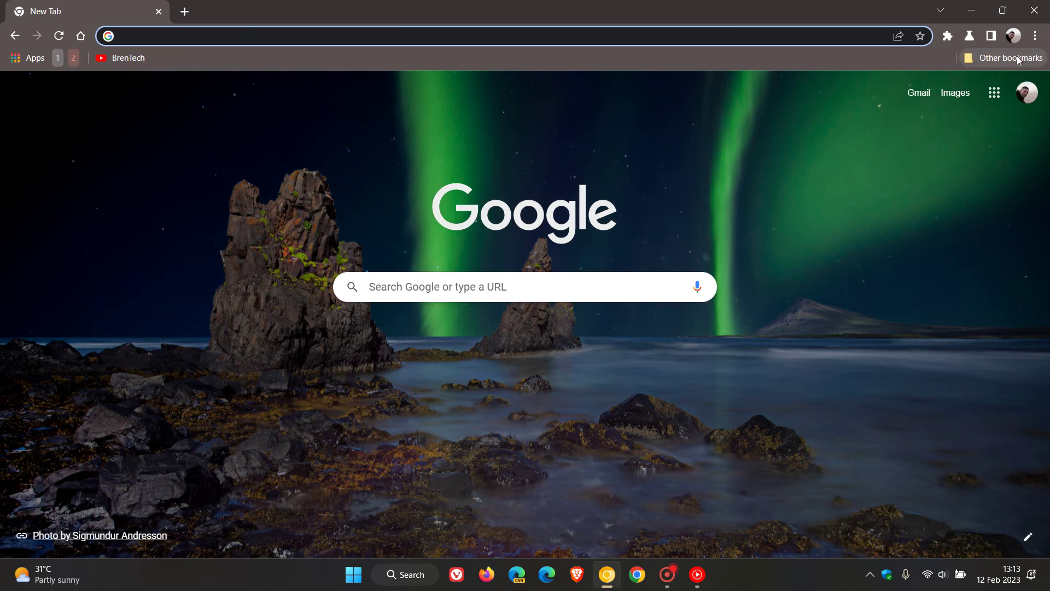
# Reopen and reload the Cortana article from Other bookmarks, and translate it from German to English
pyautogui.click(1017, 57)
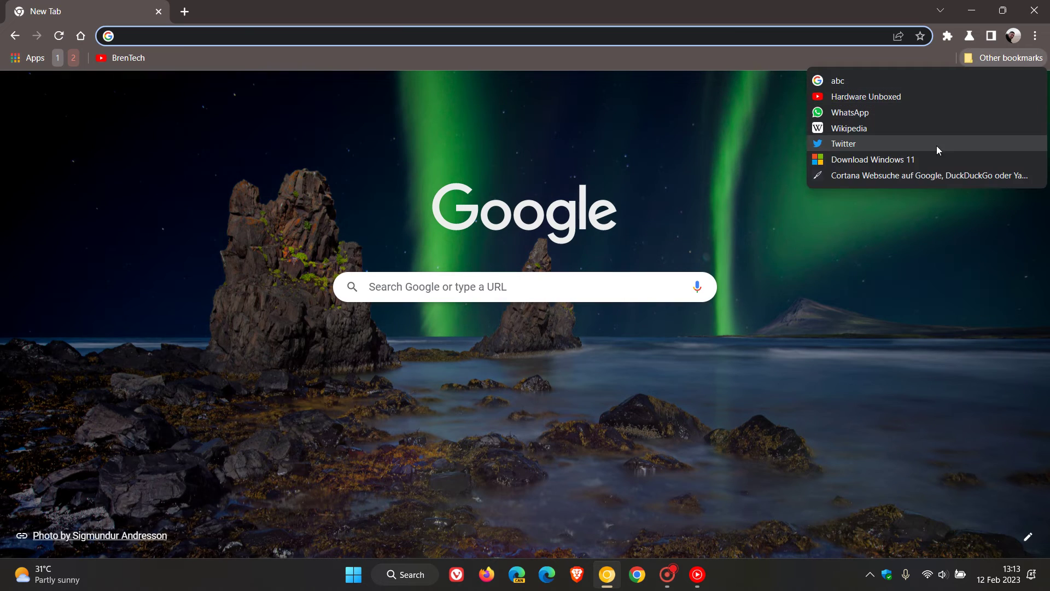
pyautogui.click(894, 176)
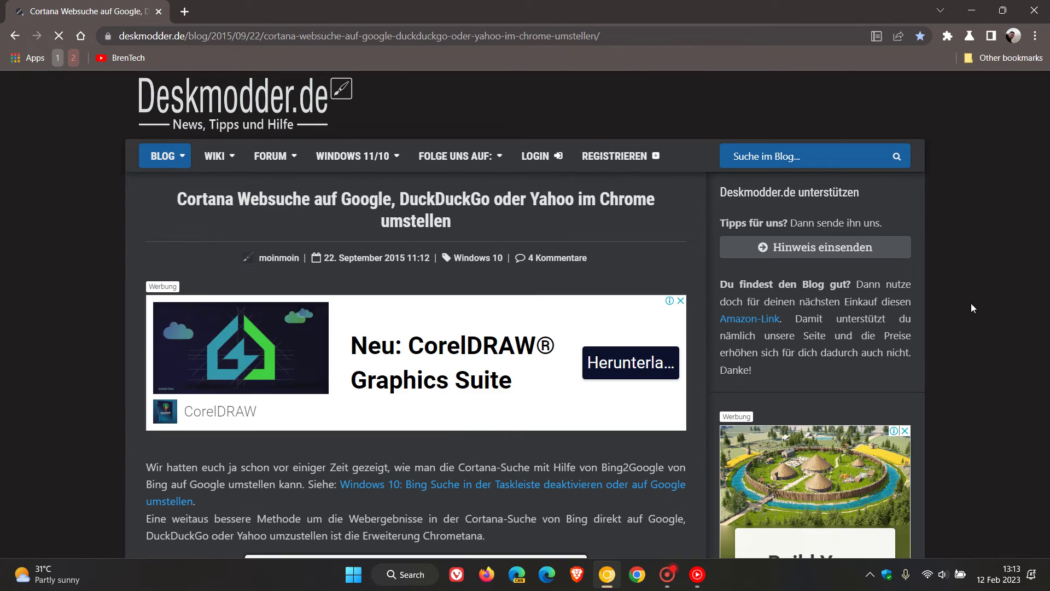
pyautogui.click(64, 36)
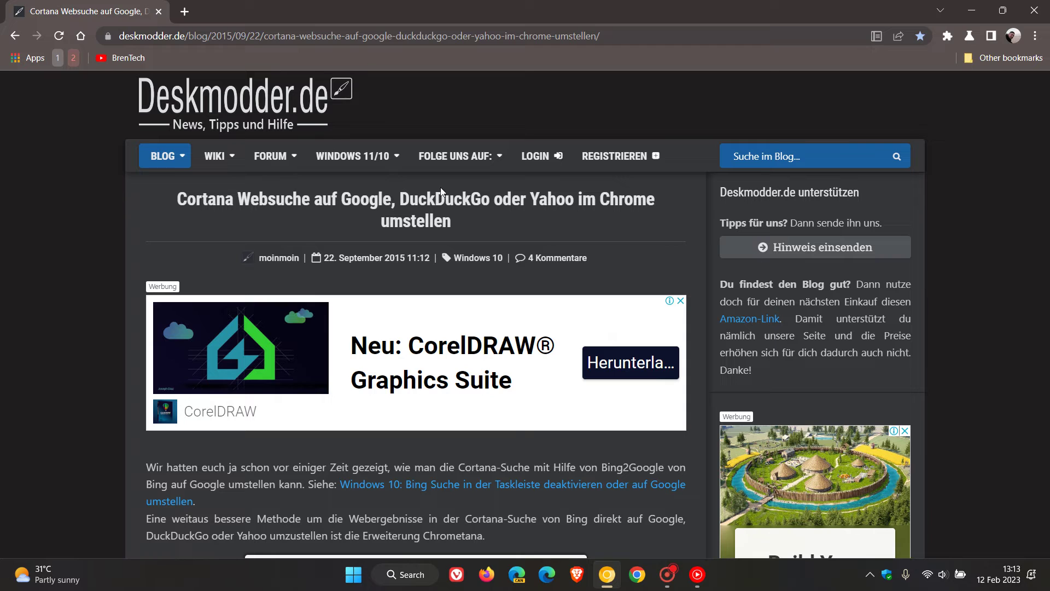
pyautogui.click(60, 38)
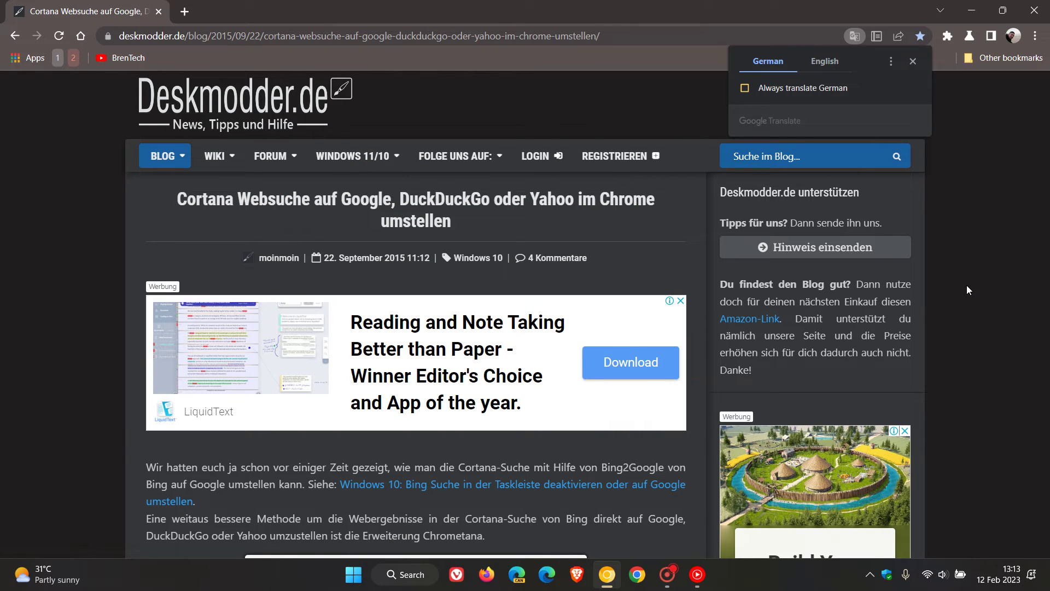
pyautogui.click(822, 61)
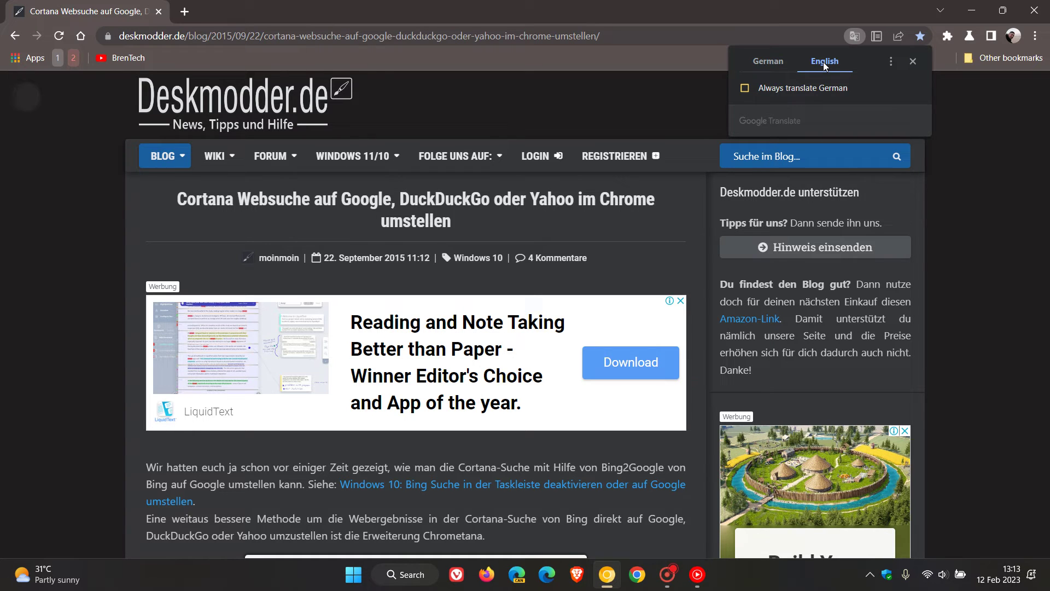
pyautogui.scroll(-3, 574, 357)
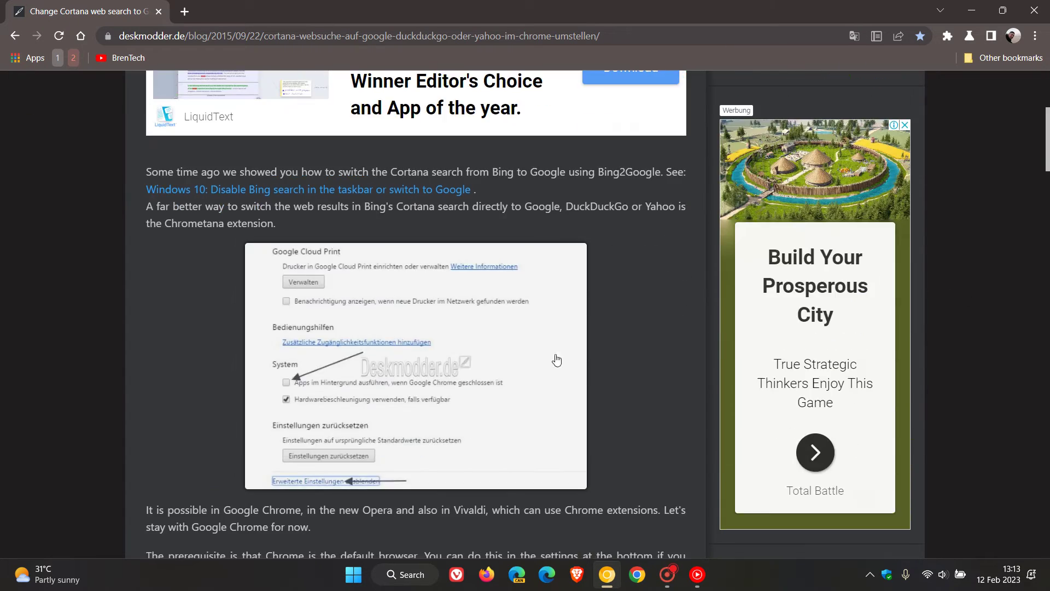
pyautogui.rightClick(403, 289)
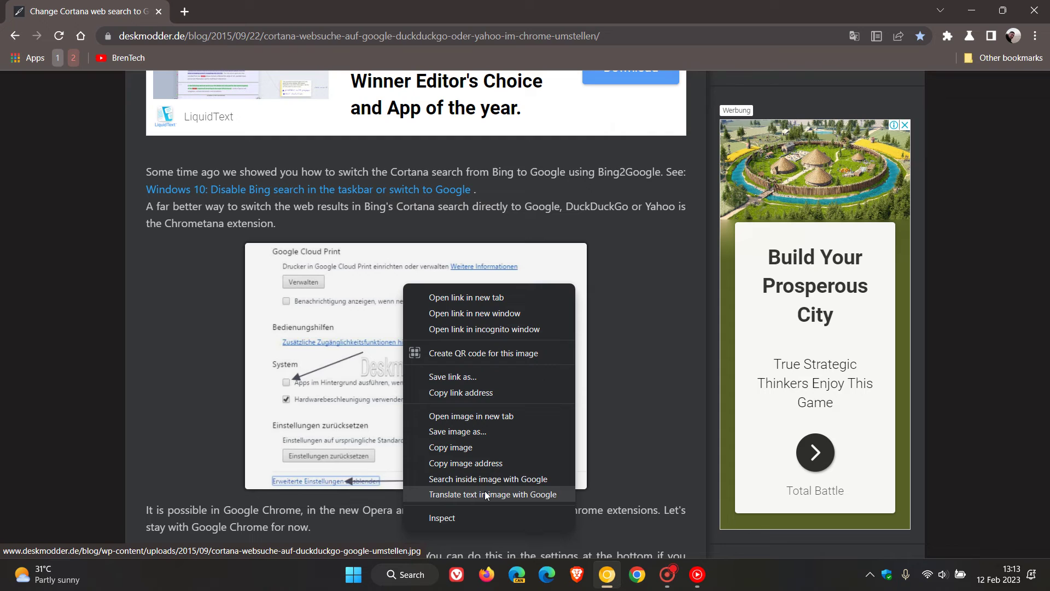
pyautogui.click(856, 34)
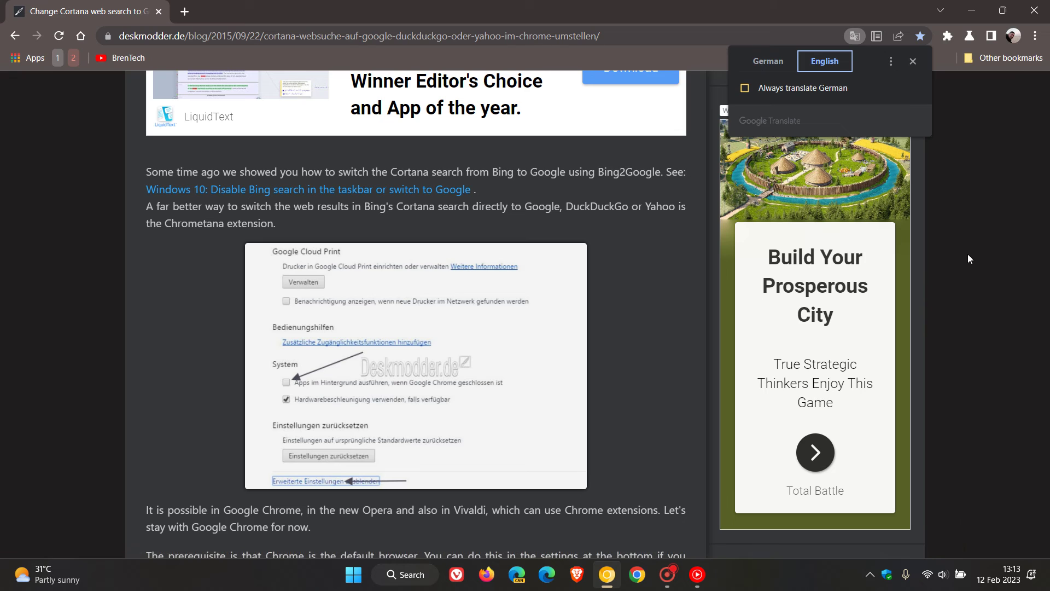
# Translate the settings screenshot's German text in the Google Lens panel, close it, and go to the New Tab page
pyautogui.rightClick(439, 312)
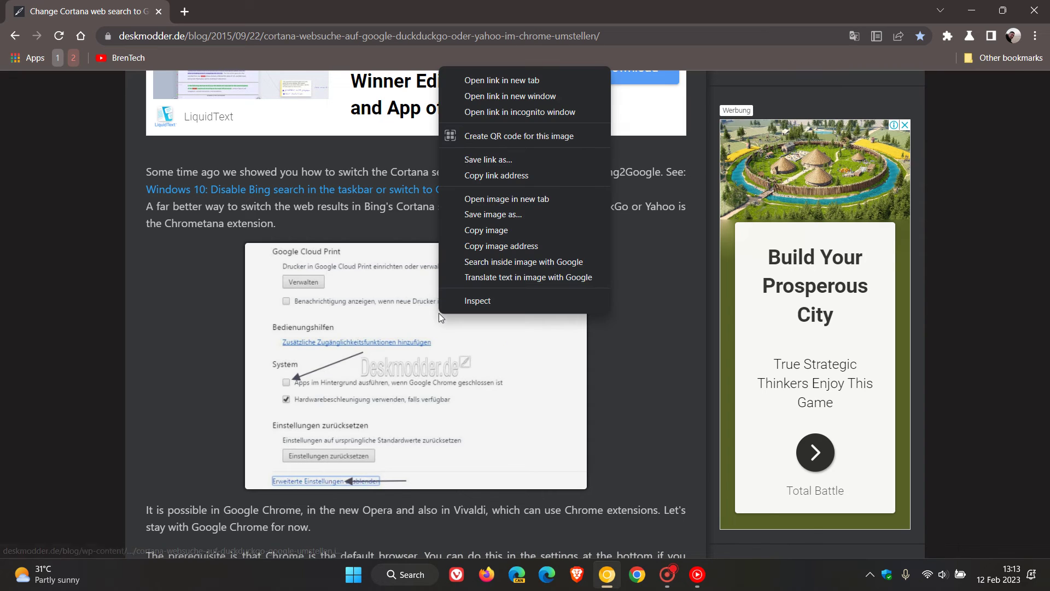
pyautogui.click(493, 279)
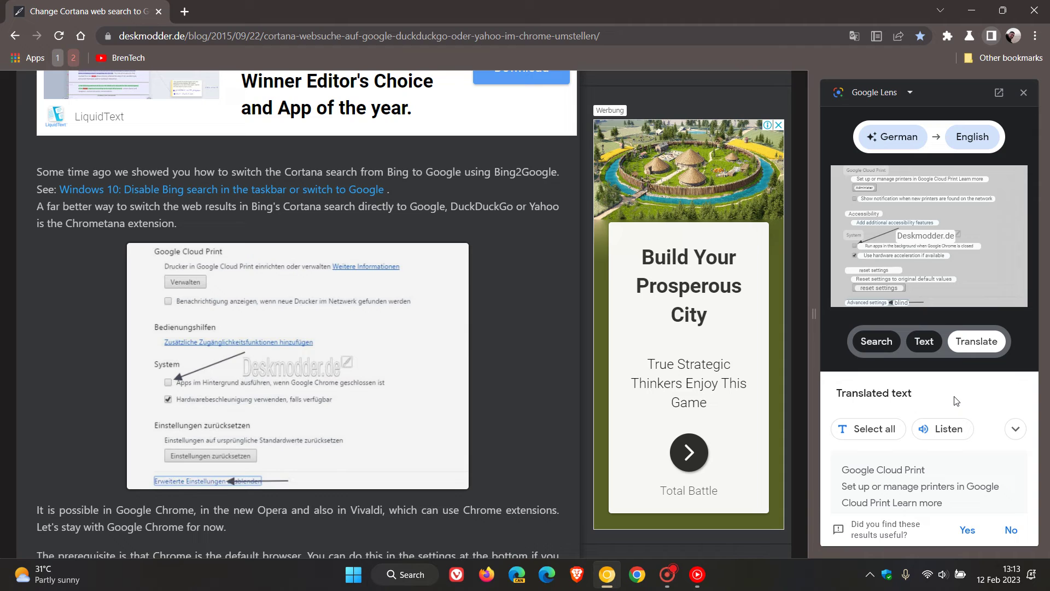
pyautogui.scroll(-1, 954, 401)
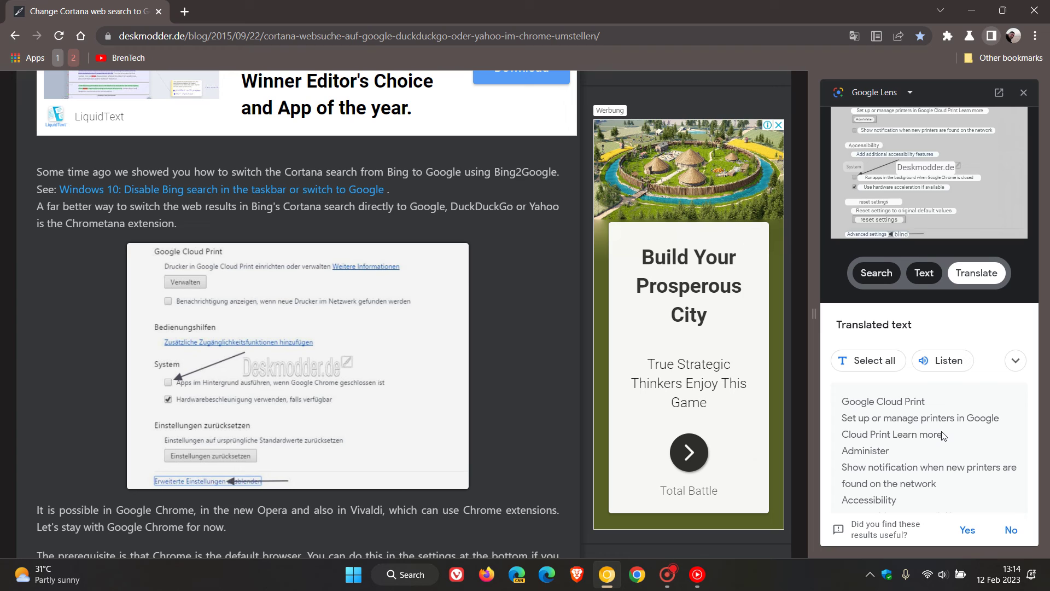
pyautogui.rightClick(313, 290)
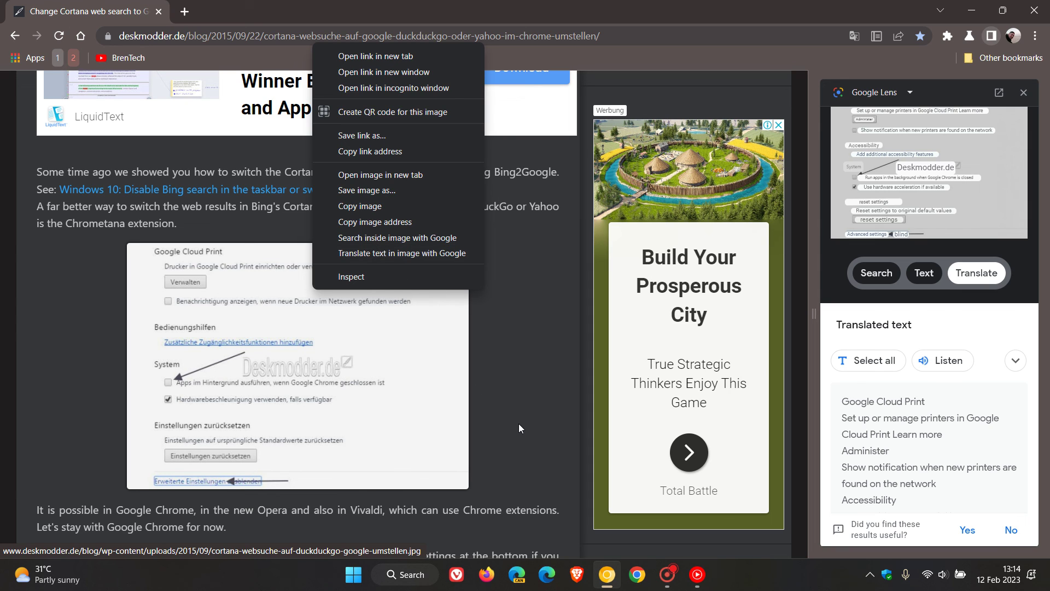
pyautogui.click(1024, 96)
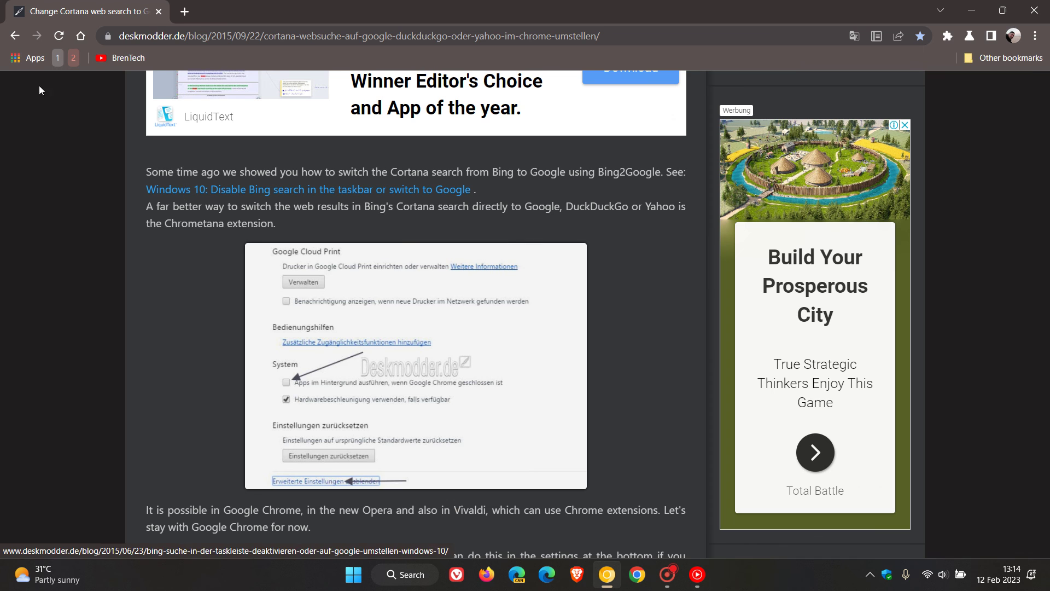
pyautogui.click(80, 36)
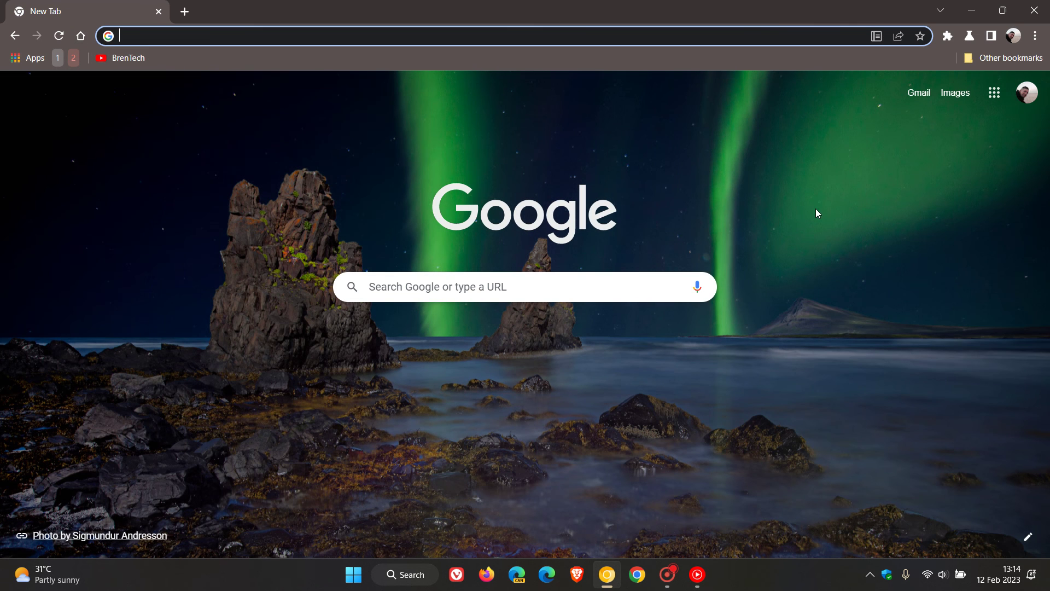